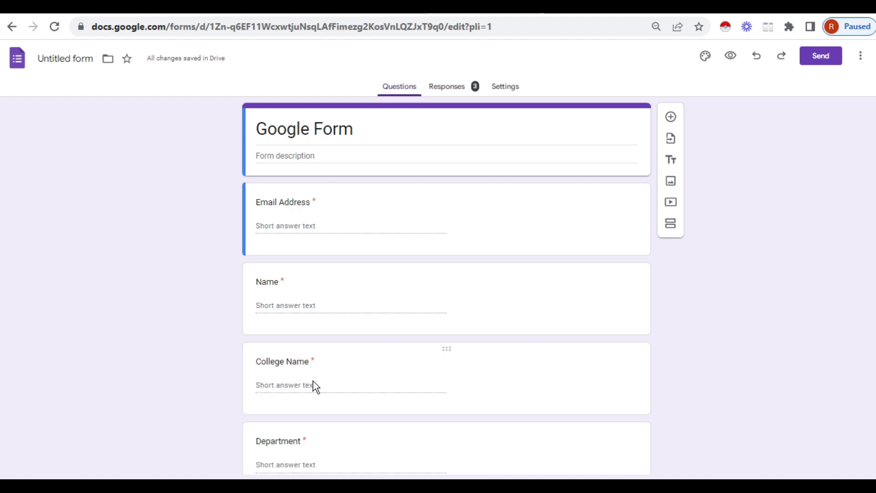
Open the Confirmation message editor under Presentation in the form's Settings
{"action": "scroll", "coordinate": [330, 300], "scroll_direction": "down", "scroll_amount": 3}
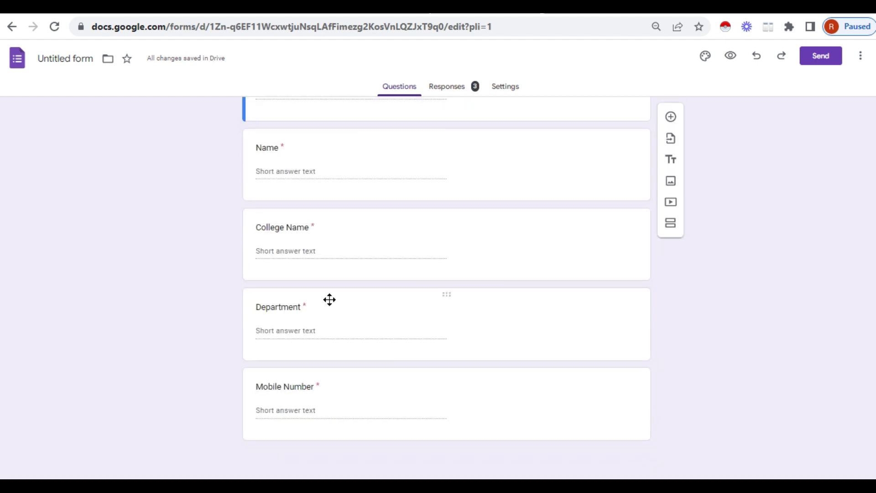
{"action": "scroll", "coordinate": [340, 379], "scroll_direction": "up", "scroll_amount": 3}
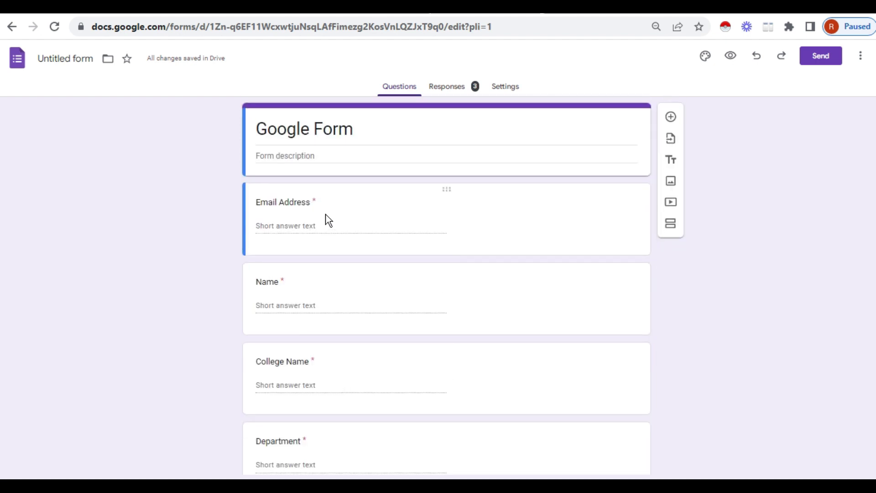
{"action": "scroll", "coordinate": [309, 346], "scroll_direction": "down", "scroll_amount": 3}
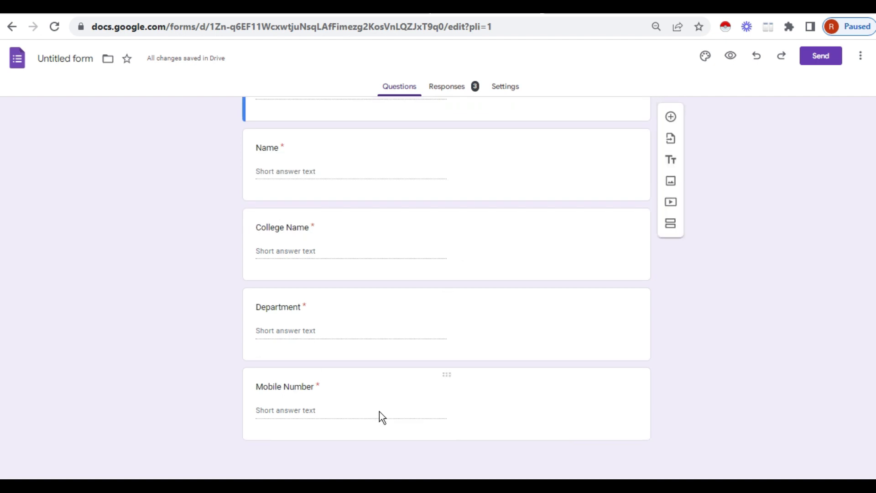
{"action": "scroll", "coordinate": [383, 417], "scroll_direction": "up", "scroll_amount": 3}
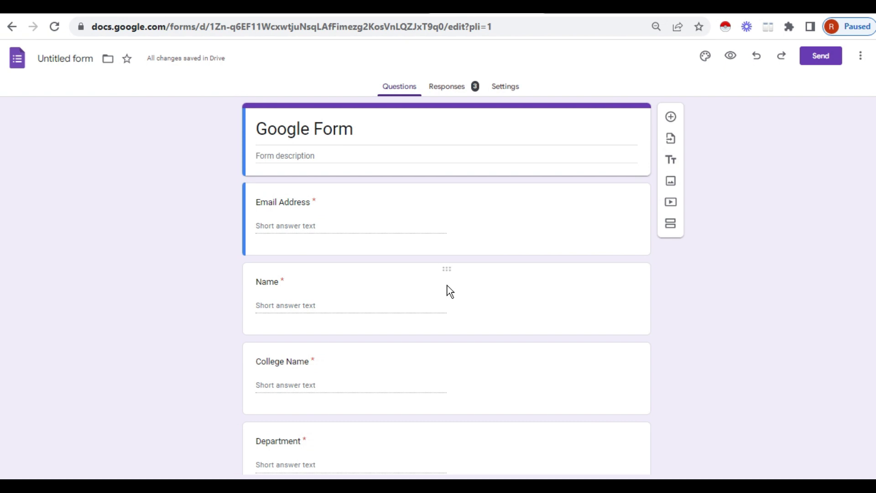
{"action": "left_click", "coordinate": [511, 93]}
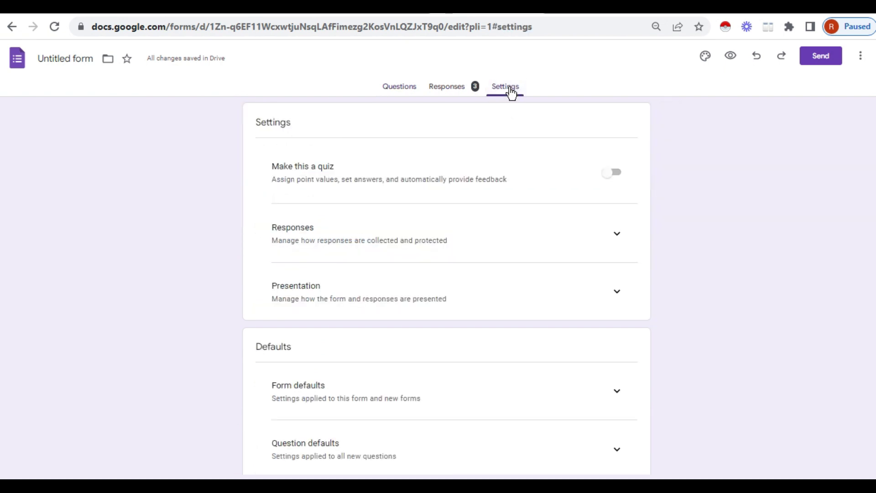
{"action": "left_click", "coordinate": [618, 295]}
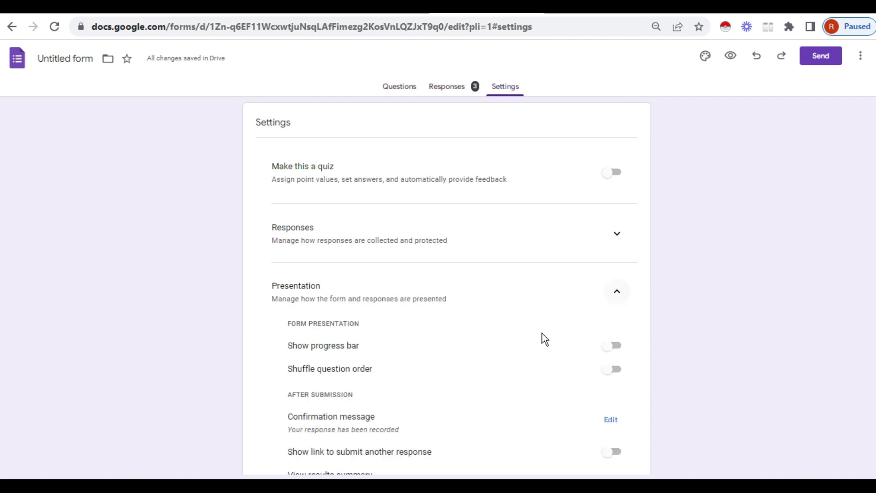
{"action": "scroll", "coordinate": [525, 358], "scroll_direction": "down", "scroll_amount": 3}
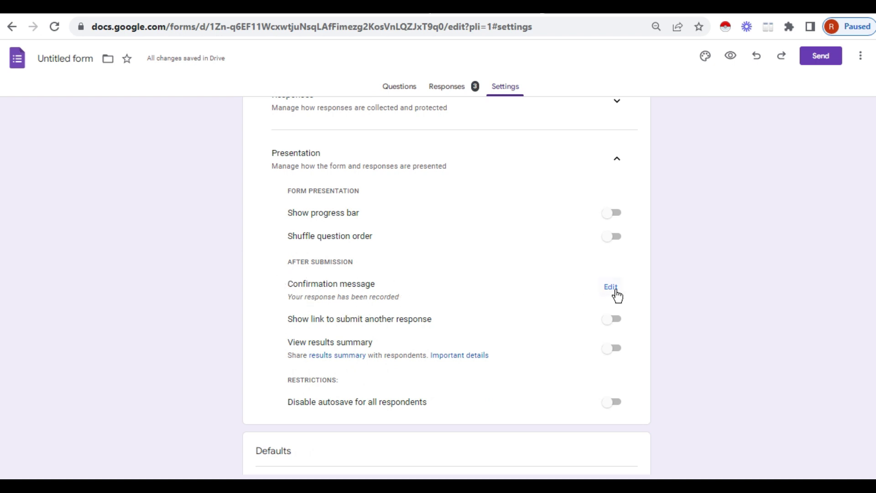
{"action": "left_click", "coordinate": [611, 287]}
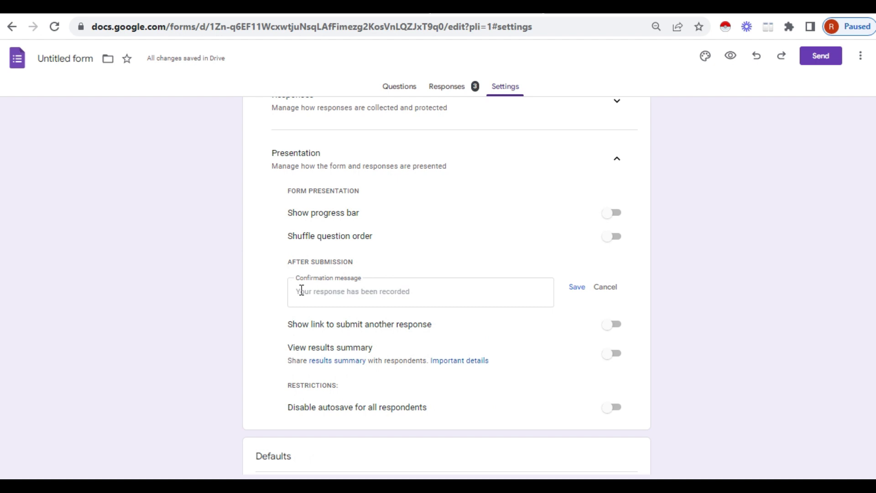
{"action": "left_click", "coordinate": [299, 291]}
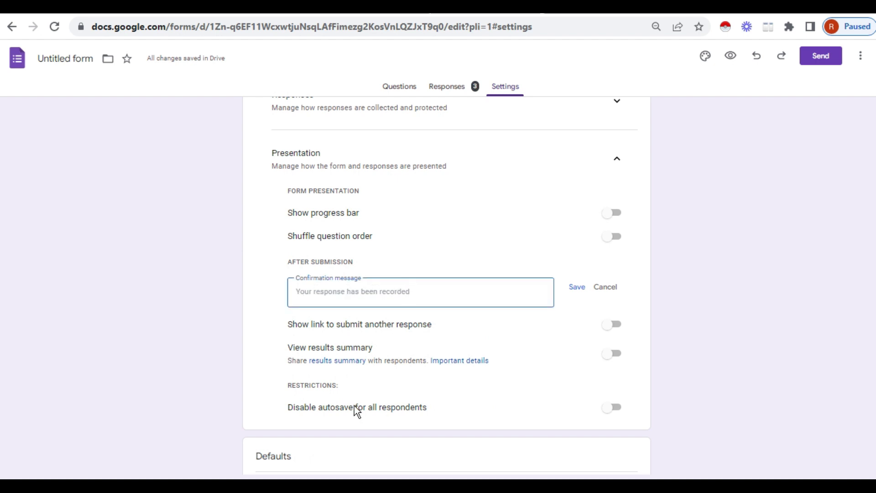
Copy the WhatsApp group link from Notepad and return to the browser
{"action": "mouse_move", "coordinate": [332, 474]}
{"action": "left_click", "coordinate": [314, 422]}
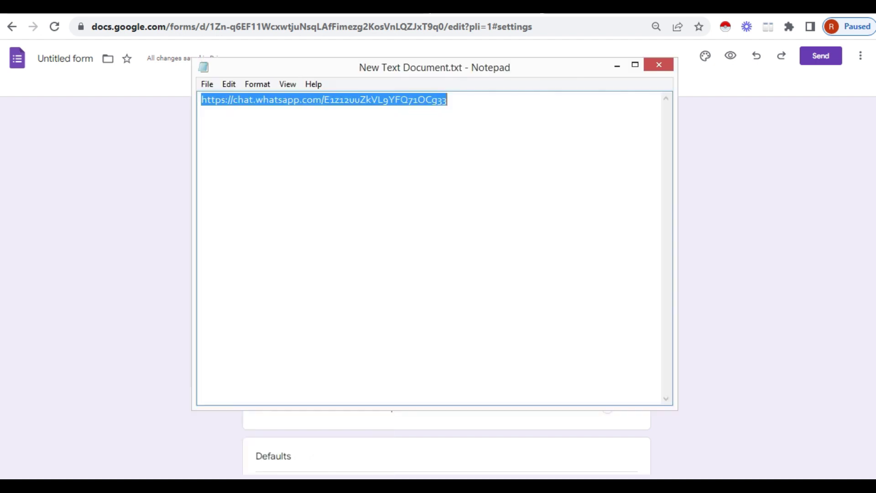
{"action": "right_click", "coordinate": [352, 102]}
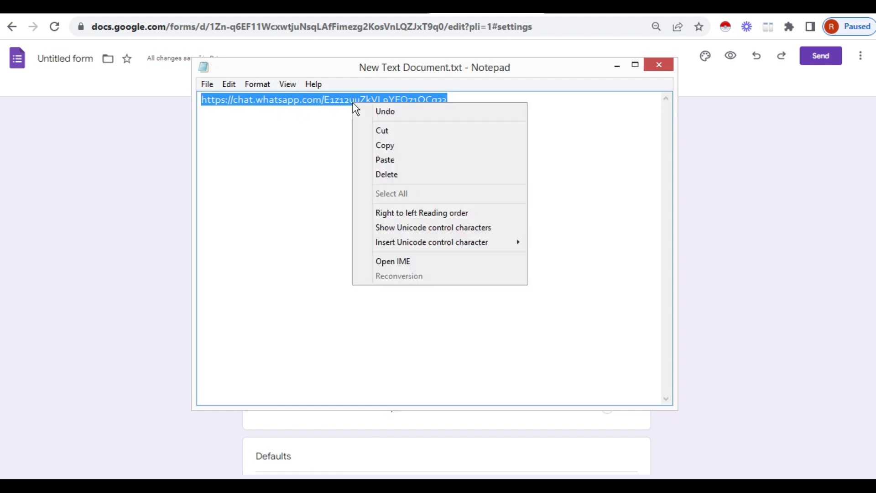
{"action": "left_click", "coordinate": [387, 146]}
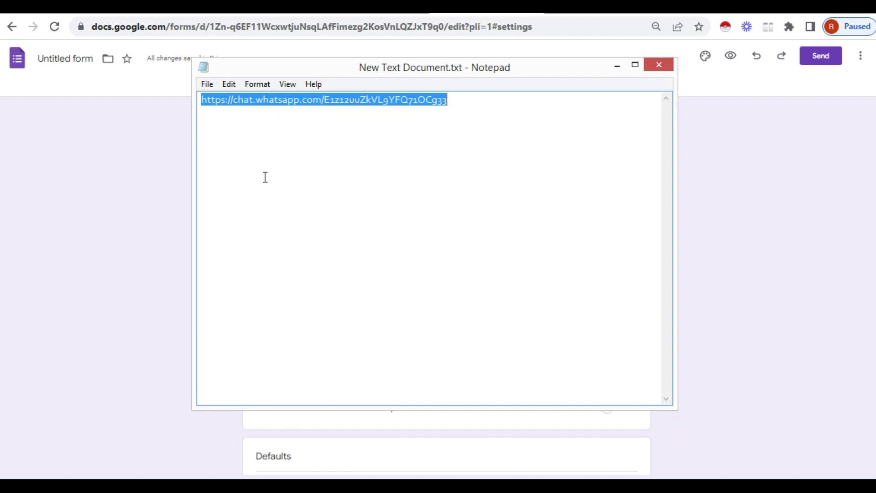
{"action": "left_click", "coordinate": [161, 226]}
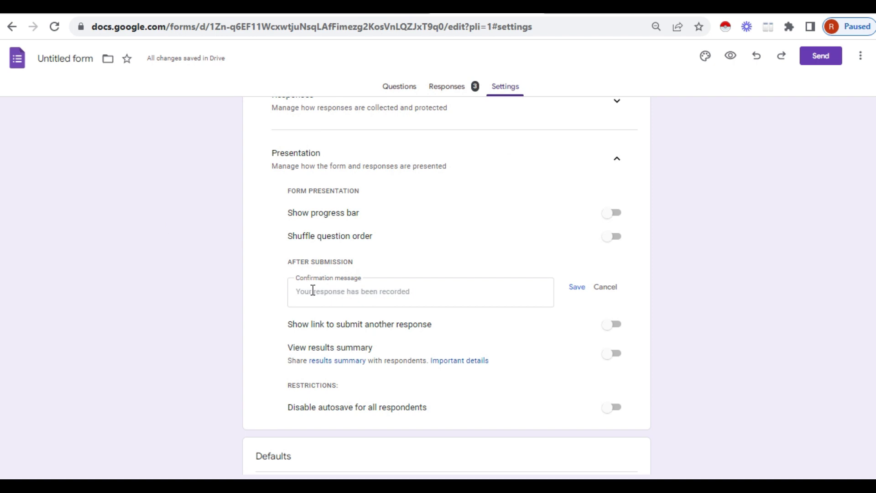
Paste the WhatsApp group link into the Confirmation message and save it
{"action": "left_click", "coordinate": [313, 290]}
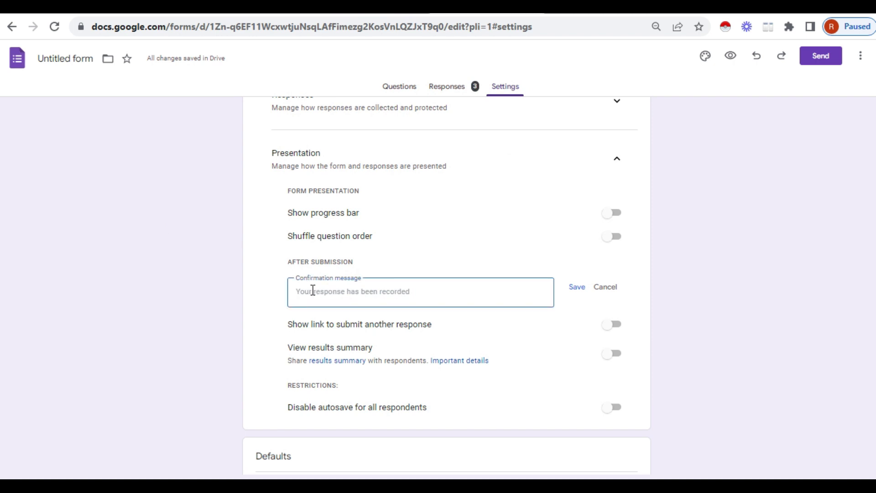
{"action": "key", "text": "ctrl+v"}
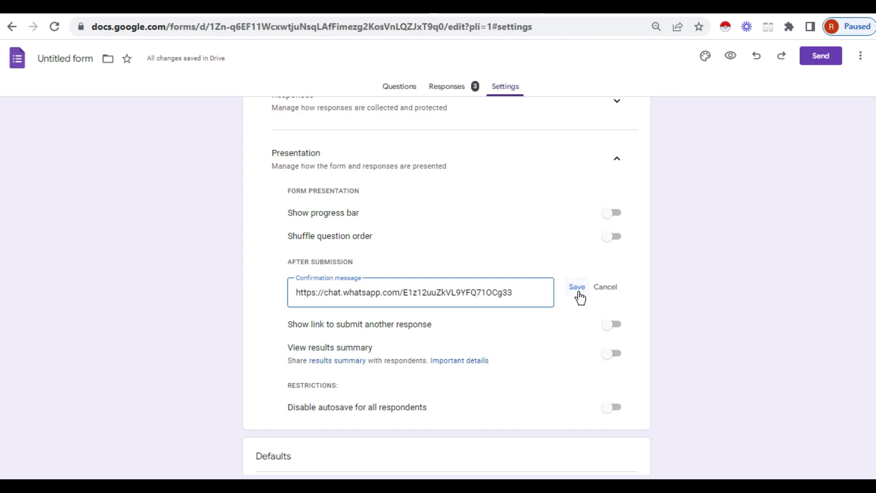
{"action": "left_click", "coordinate": [578, 290]}
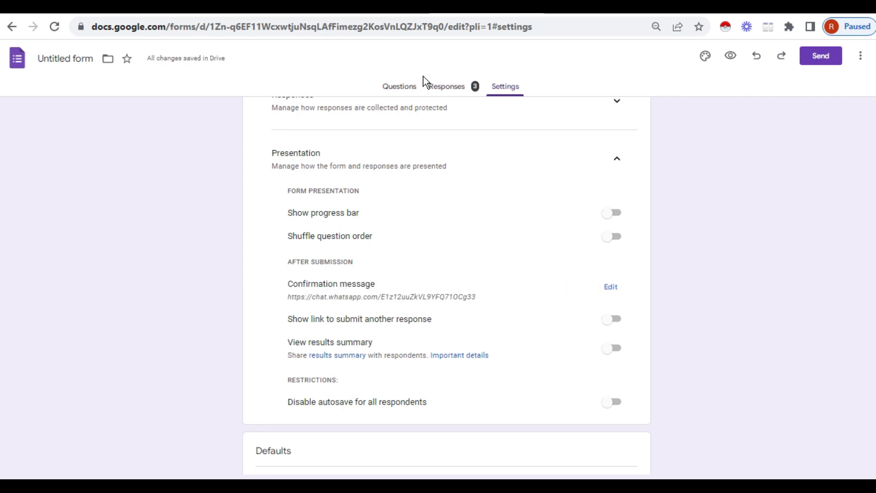
Reopen the Confirmation message in Settings > Presentation and save it again
{"action": "left_click", "coordinate": [409, 93]}
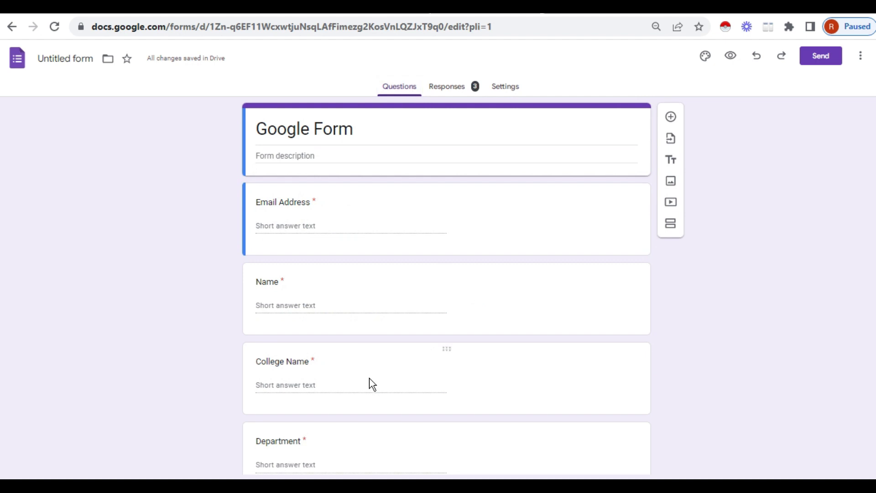
{"action": "left_click", "coordinate": [508, 89]}
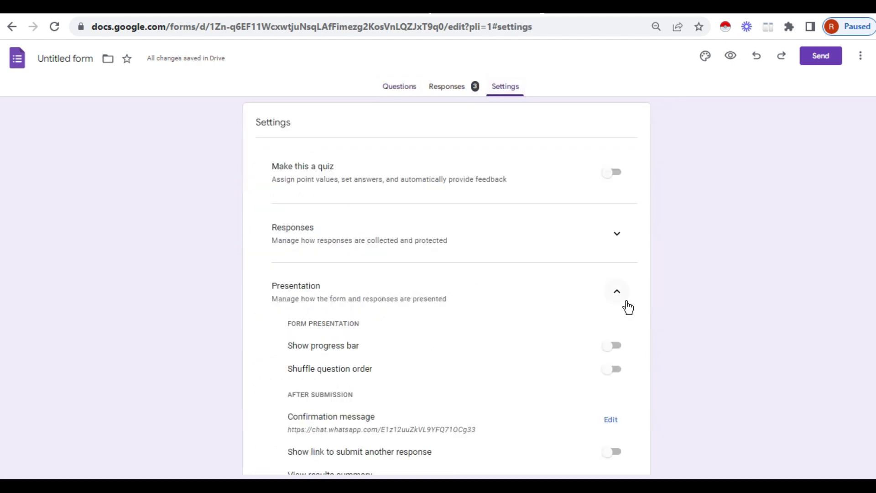
{"action": "scroll", "coordinate": [327, 407], "scroll_direction": "down", "scroll_amount": 2}
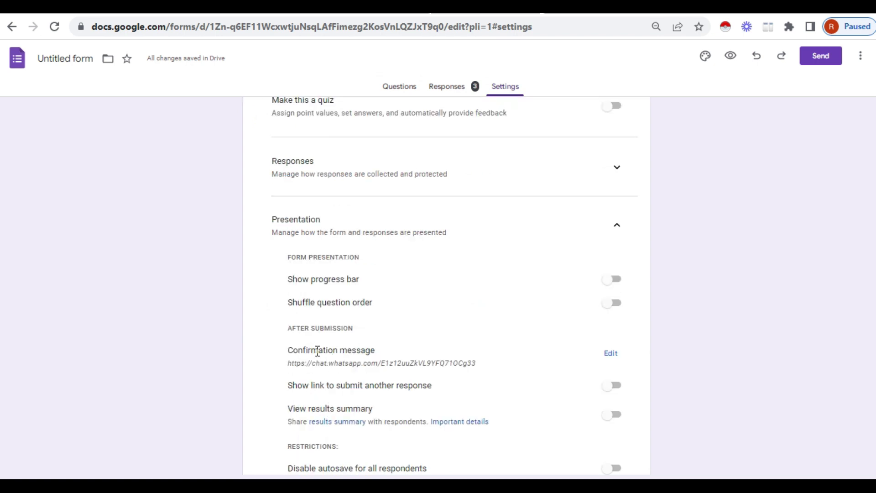
{"action": "left_click", "coordinate": [610, 354]}
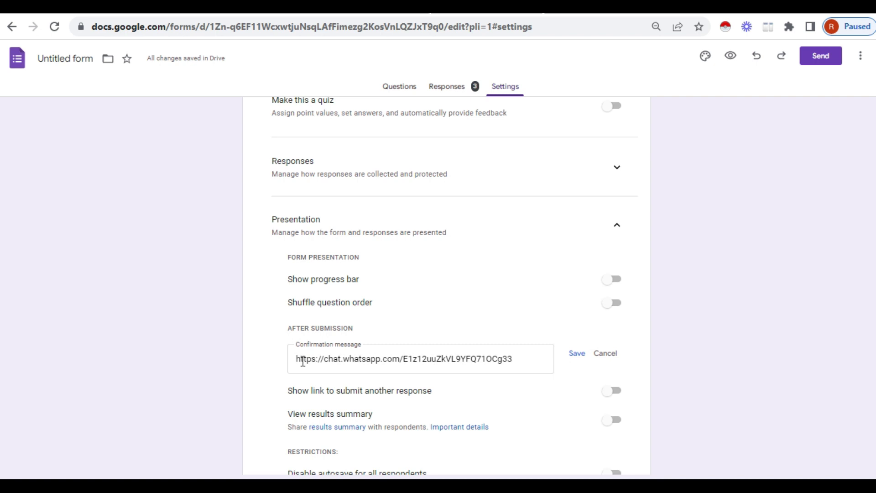
{"action": "left_click", "coordinate": [578, 354]}
Go back to the Questions tab and look over the form's questions
{"action": "left_click", "coordinate": [397, 93]}
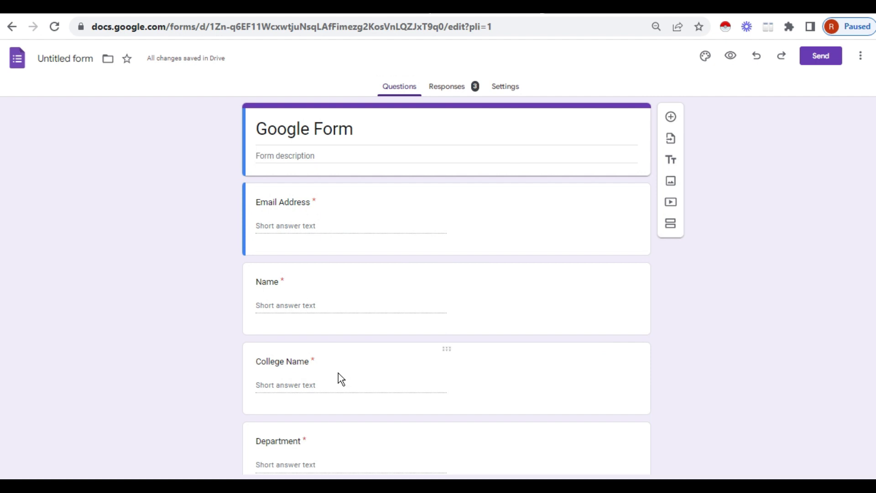
{"action": "scroll", "coordinate": [338, 372], "scroll_direction": "down", "scroll_amount": 3}
{"action": "scroll", "coordinate": [314, 398], "scroll_direction": "up", "scroll_amount": 3}
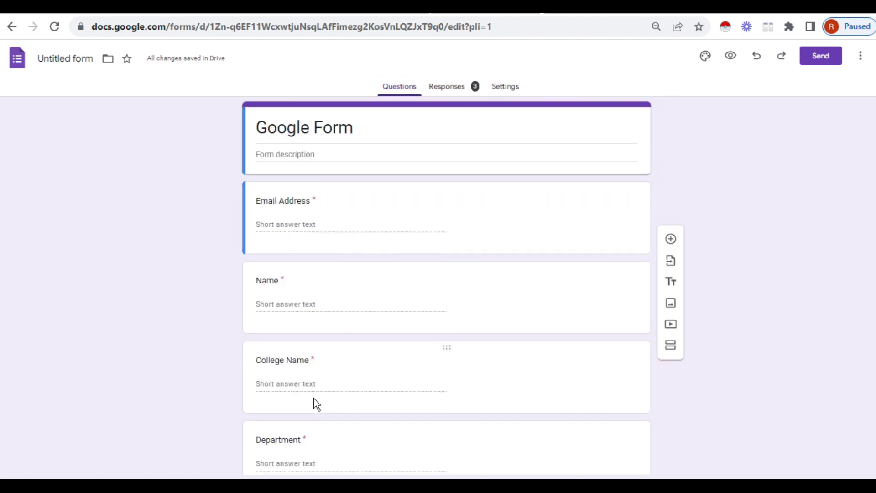
{"action": "scroll", "coordinate": [313, 398], "scroll_direction": "down", "scroll_amount": 3}
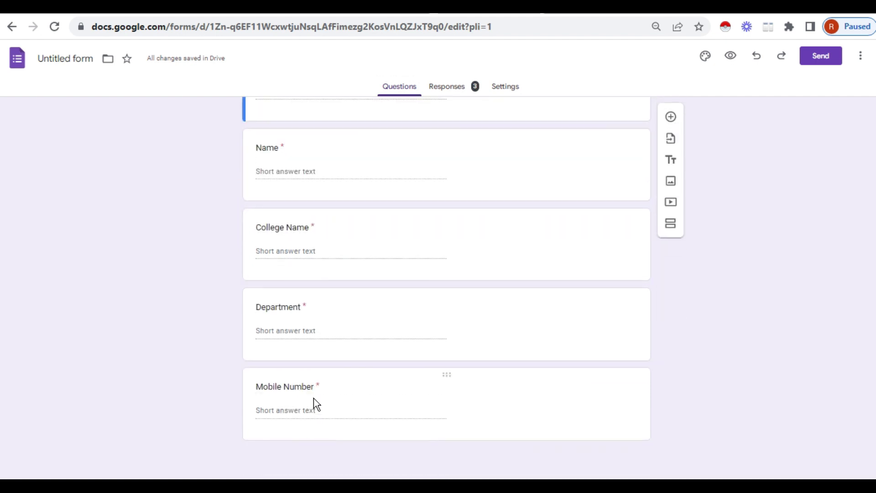
{"action": "scroll", "coordinate": [313, 399], "scroll_direction": "up", "scroll_amount": 2}
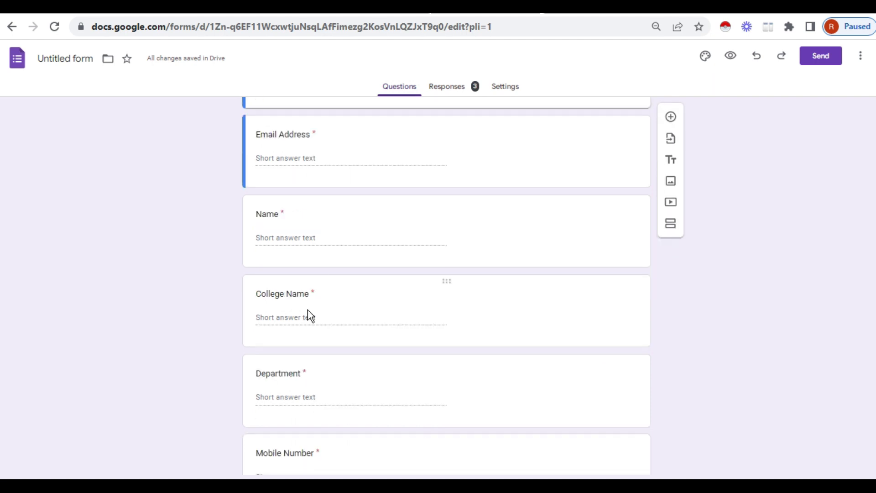
{"action": "scroll", "coordinate": [307, 392], "scroll_direction": "down", "scroll_amount": 2}
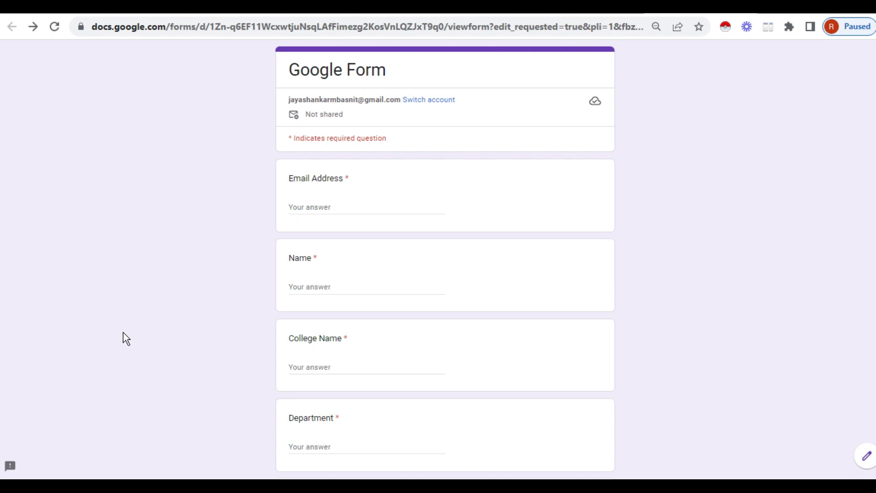
Enter a test email, a name, College Name 'aaa', Department 'cs' and a mobile number
{"action": "left_click", "coordinate": [335, 205]}
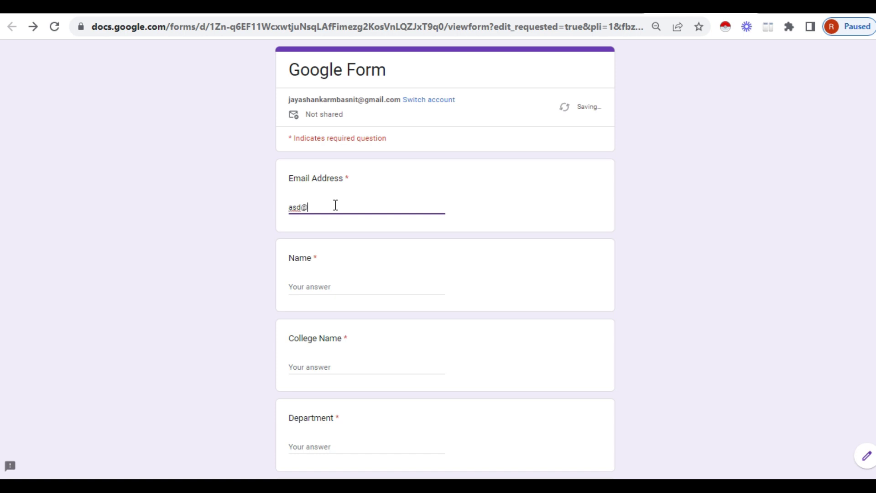
{"action": "left_click", "coordinate": [336, 287]}
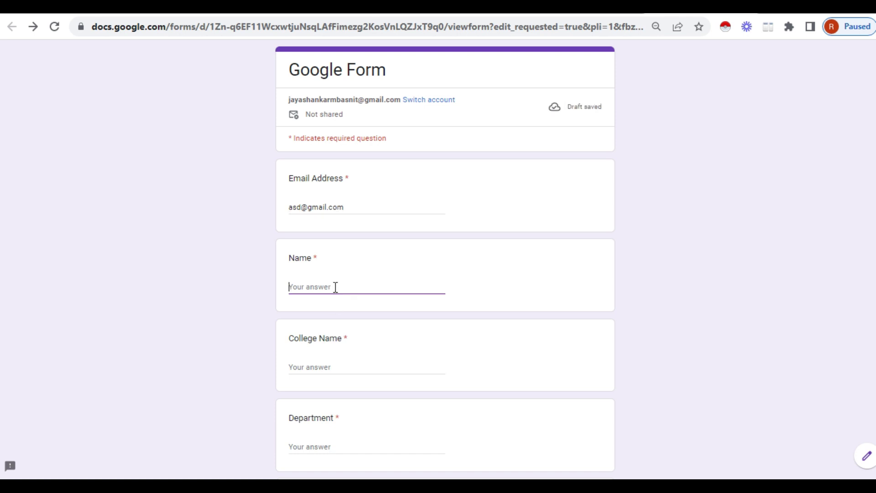
{"action": "type", "text": "Jaya"}
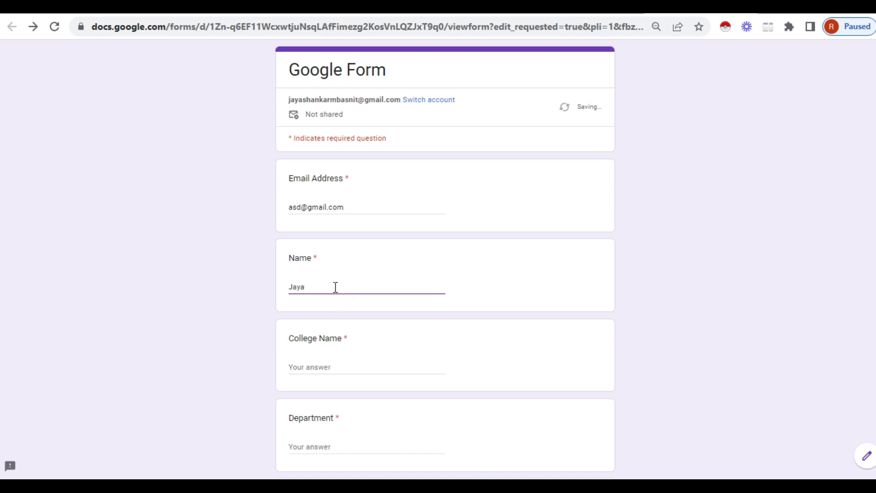
{"action": "left_click", "coordinate": [335, 365]}
{"action": "type", "text": "aaa"}
{"action": "scroll", "coordinate": [335, 366], "scroll_direction": "down", "scroll_amount": 3}
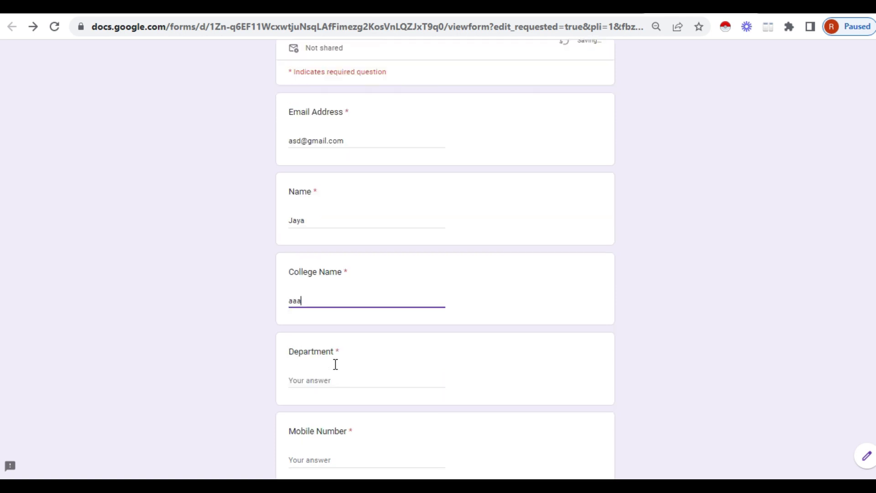
{"action": "left_click", "coordinate": [346, 311]}
{"action": "type", "text": "cs"}
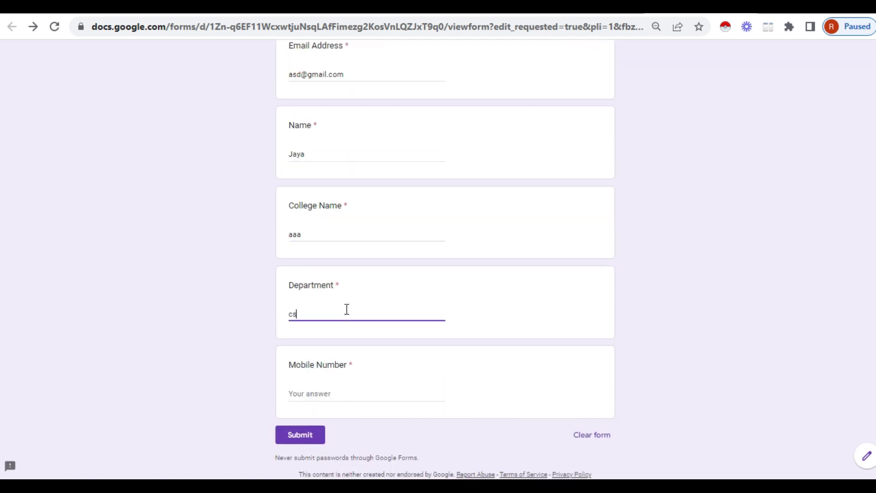
{"action": "left_click", "coordinate": [332, 389]}
{"action": "type", "text": "234"}
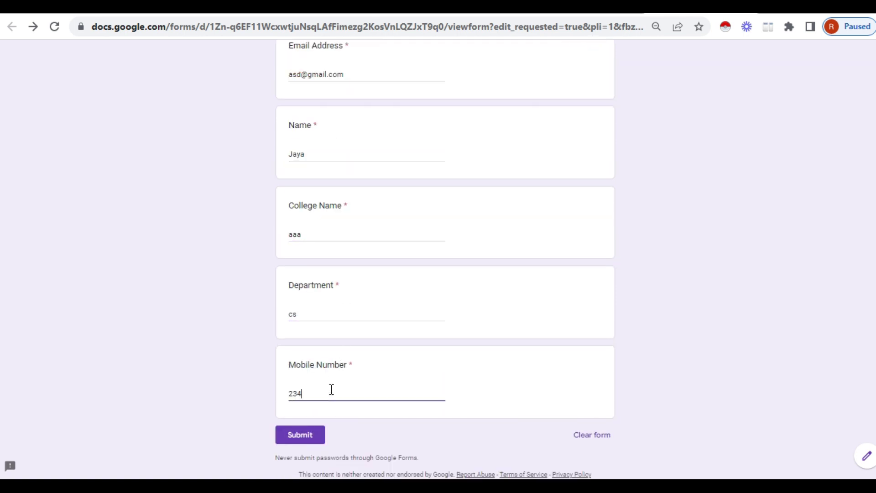
{"action": "type", "text": "567"}
Submit the filled-in test response
{"action": "left_click", "coordinate": [306, 438]}
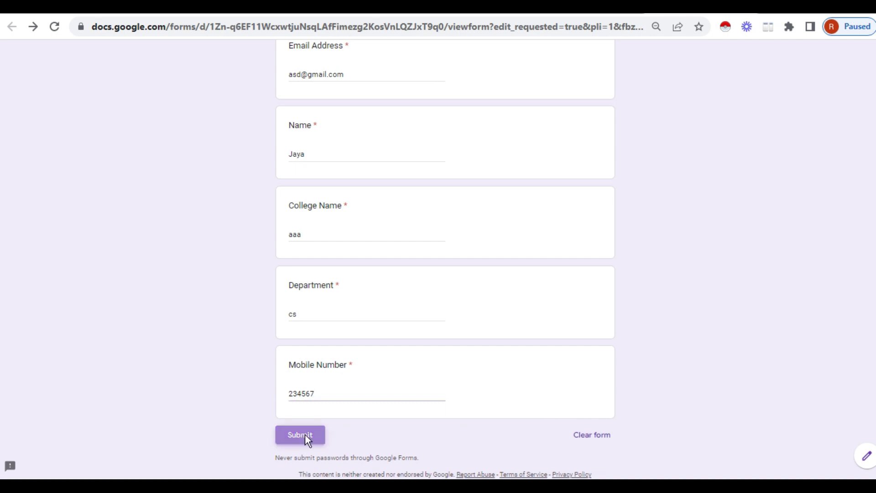